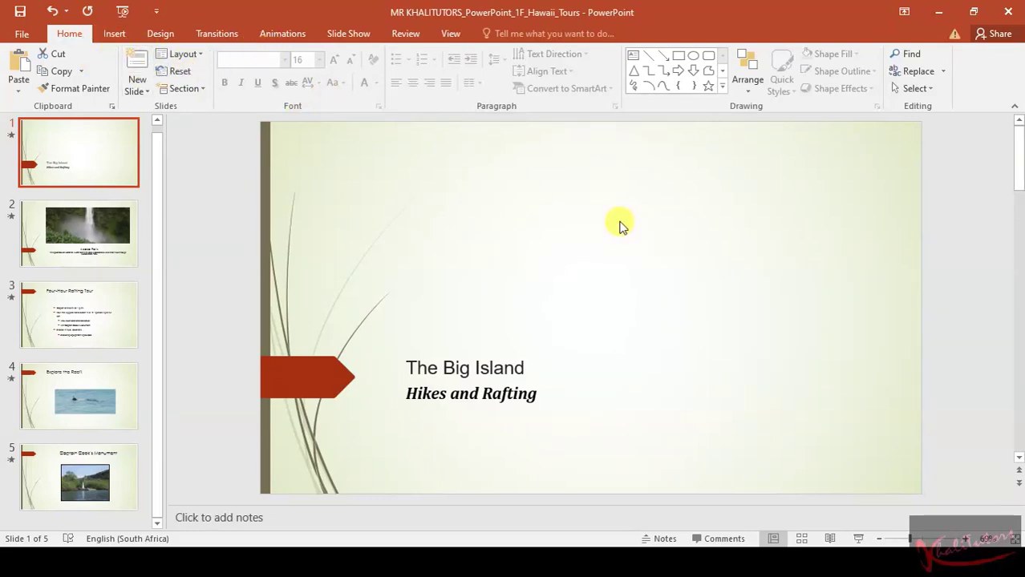
Step: Open the Header and Footer dialog from the Insert ribbon
click(117, 34)
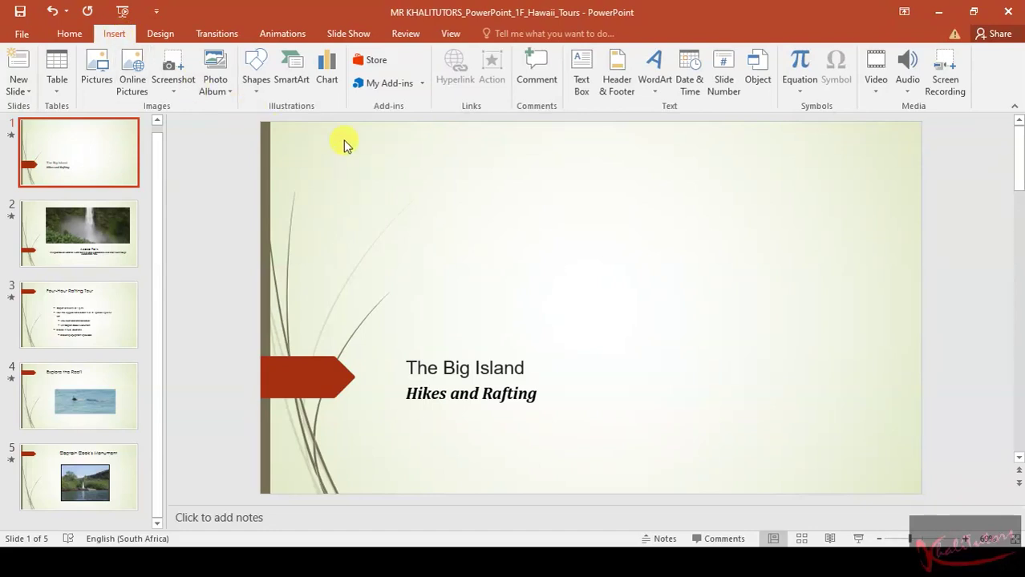
click(623, 80)
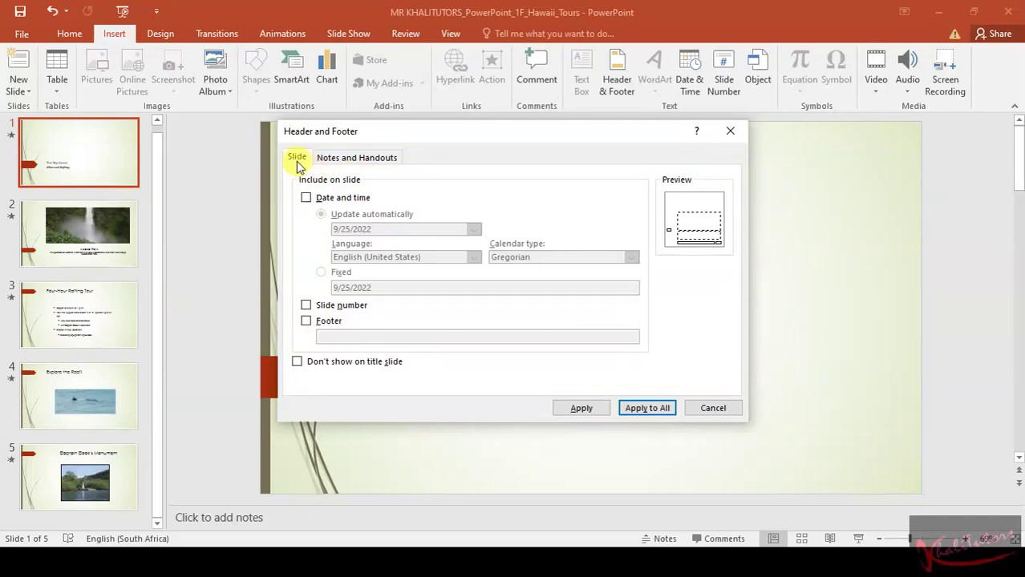
Step: For notes and handouts, enable an auto-updating date and time, page numbers, and a footer
click(362, 159)
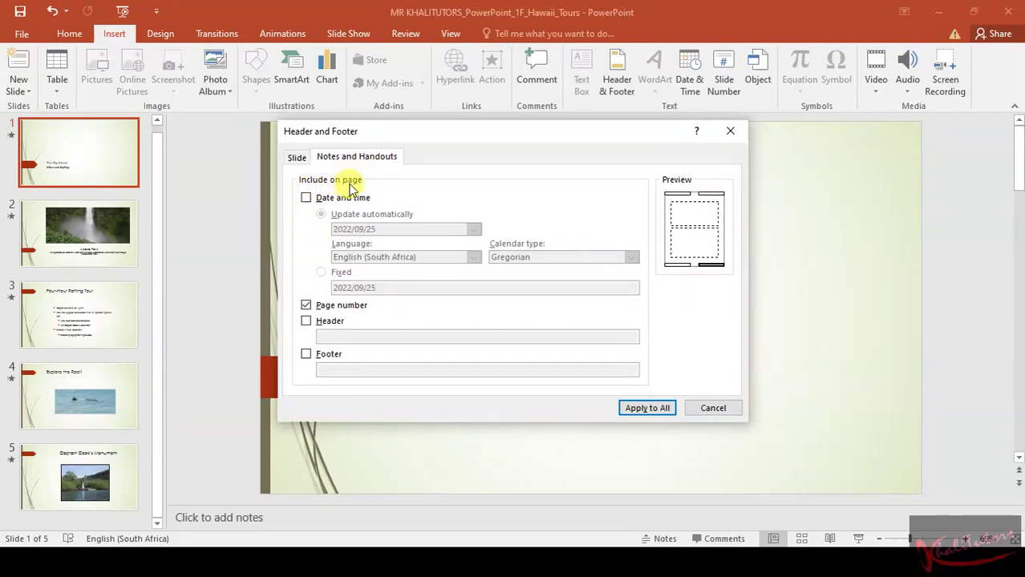
click(306, 199)
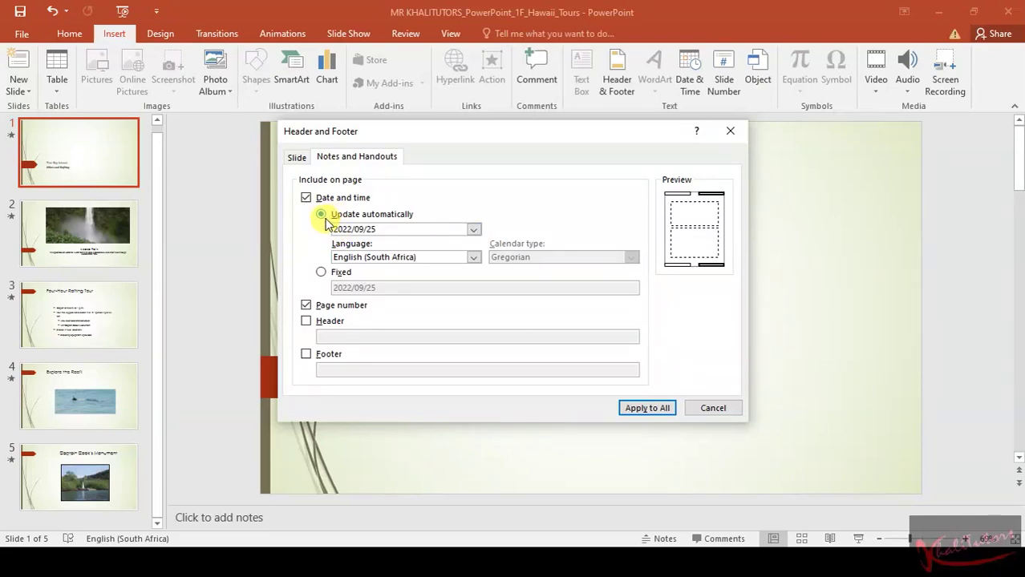
click(321, 272)
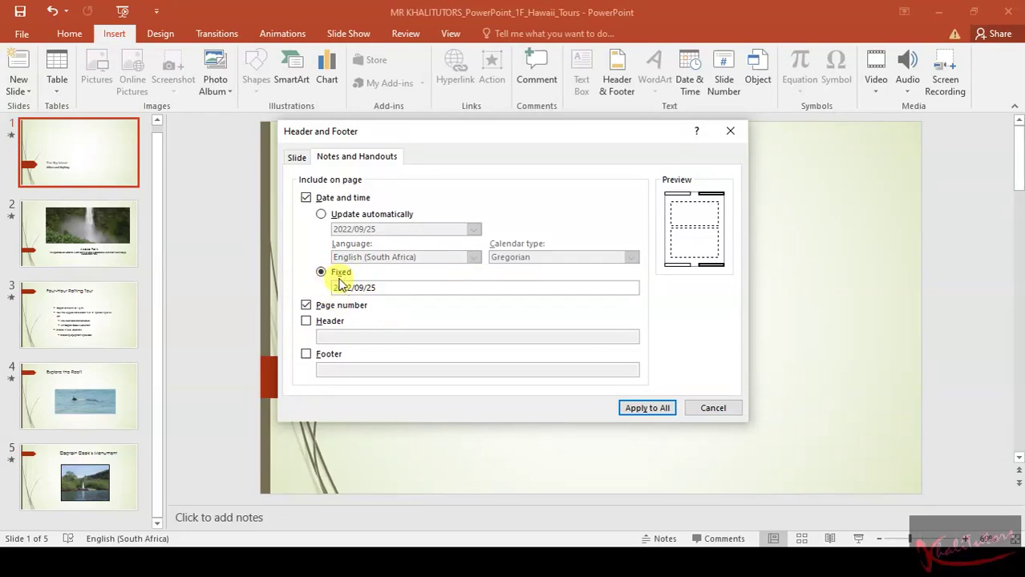
click(321, 216)
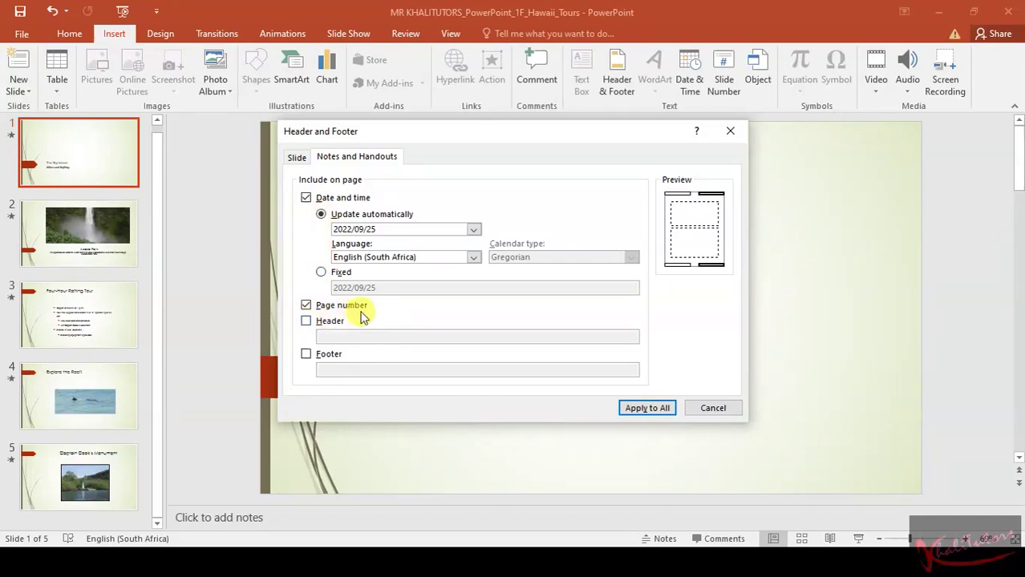
click(317, 310)
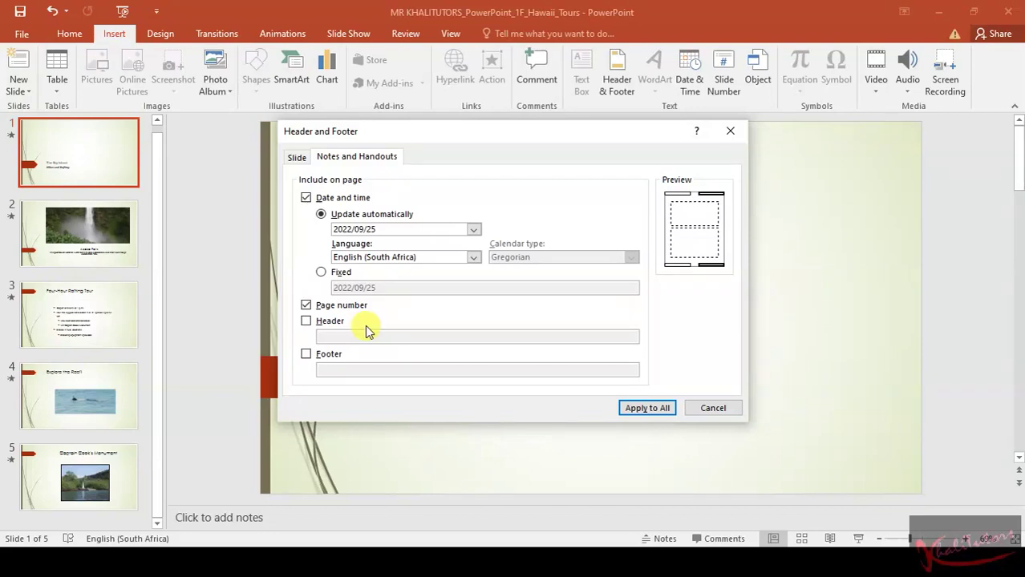
click(308, 356)
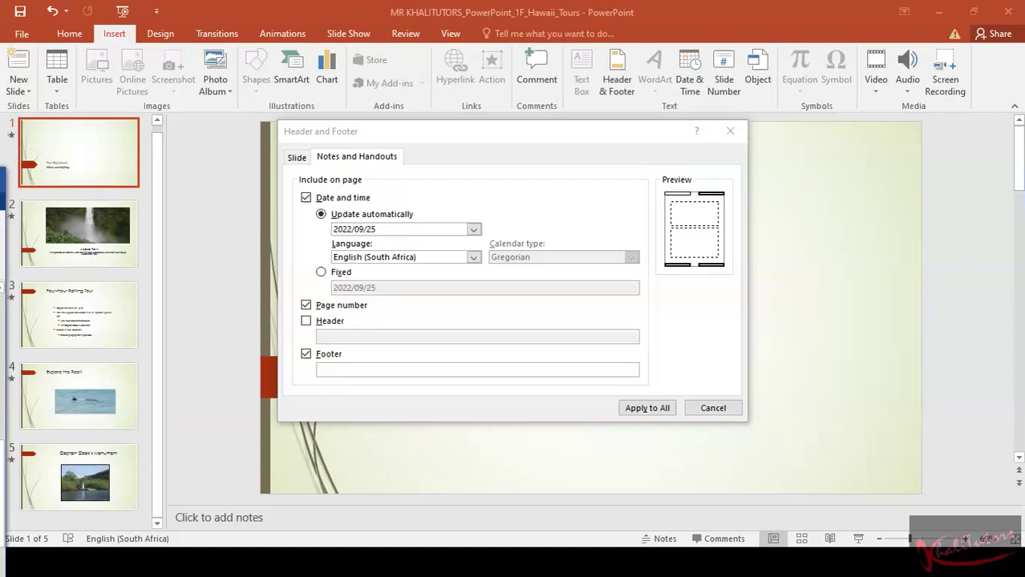
Step: Copy '1F_Hawaii_Tours' from step 12 of the Word instructions, then minimize Word
click(24, 399)
drag(389, 273, 704, 5)
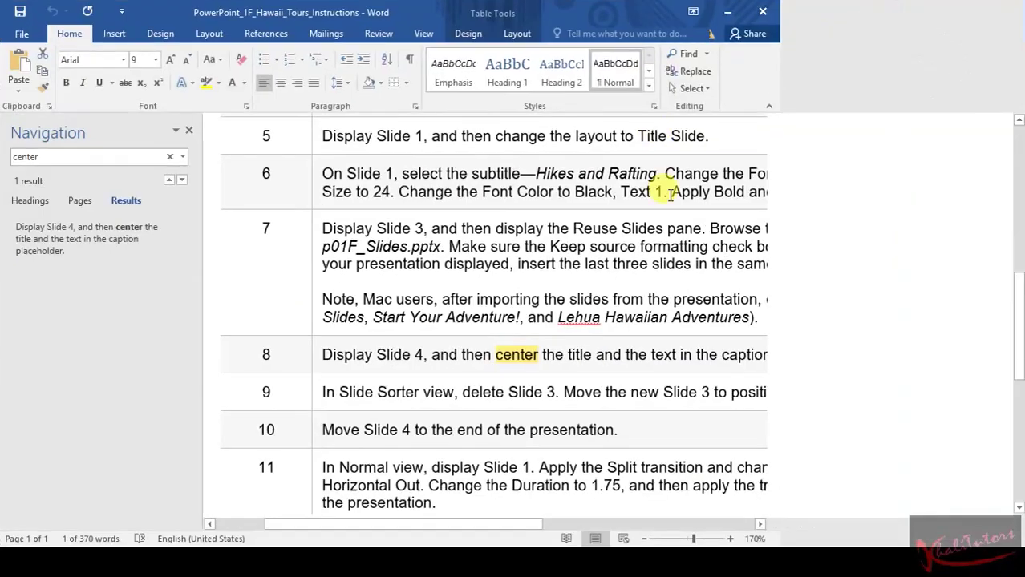
scroll(670, 229, down, 5)
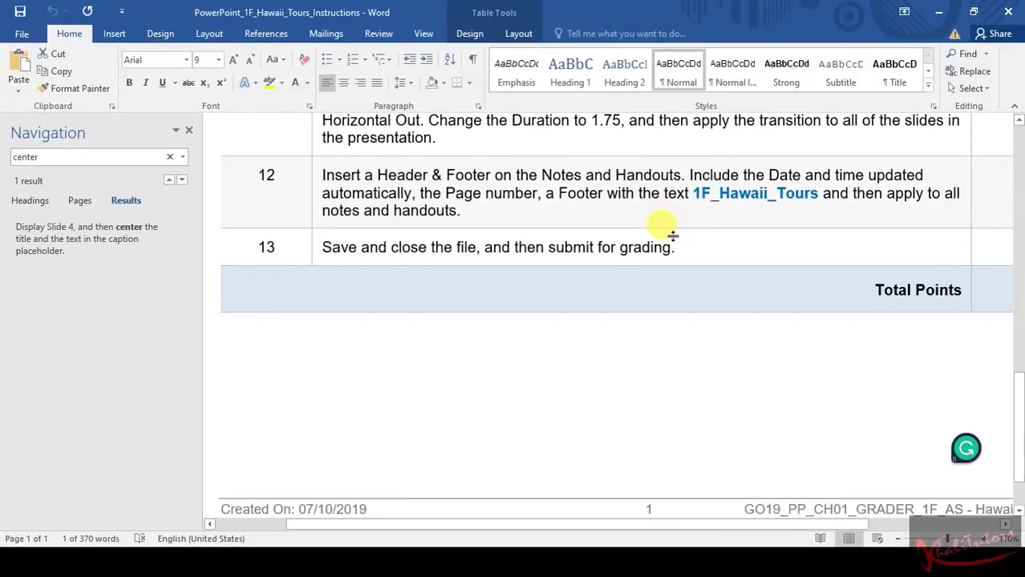
click(817, 194)
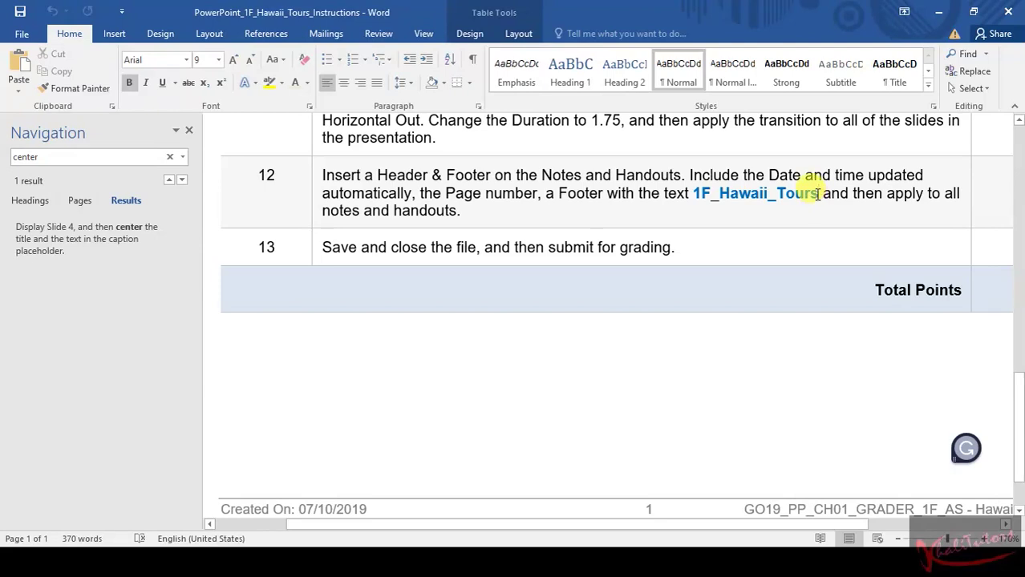
drag(817, 194, 695, 194)
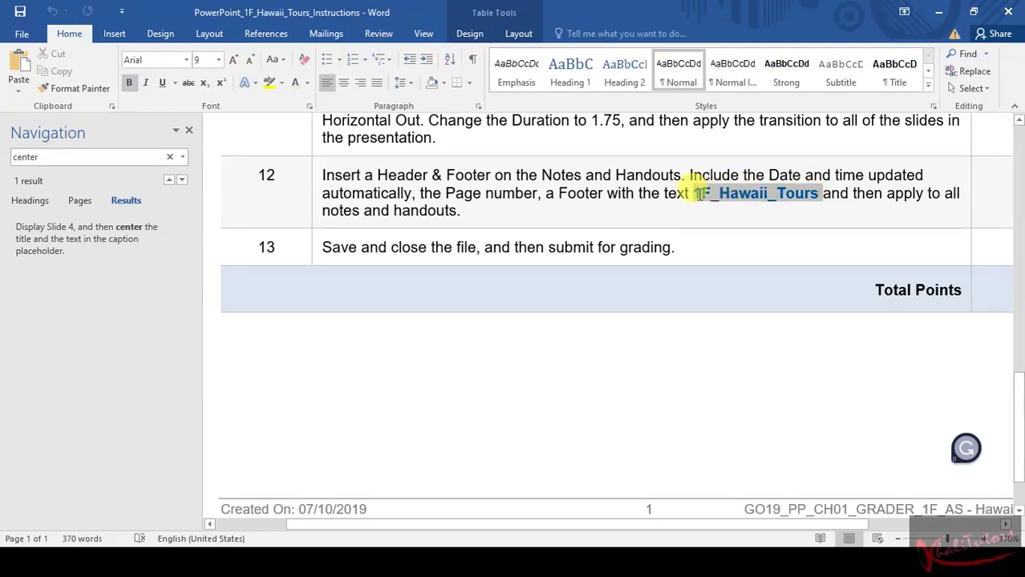
click(697, 194)
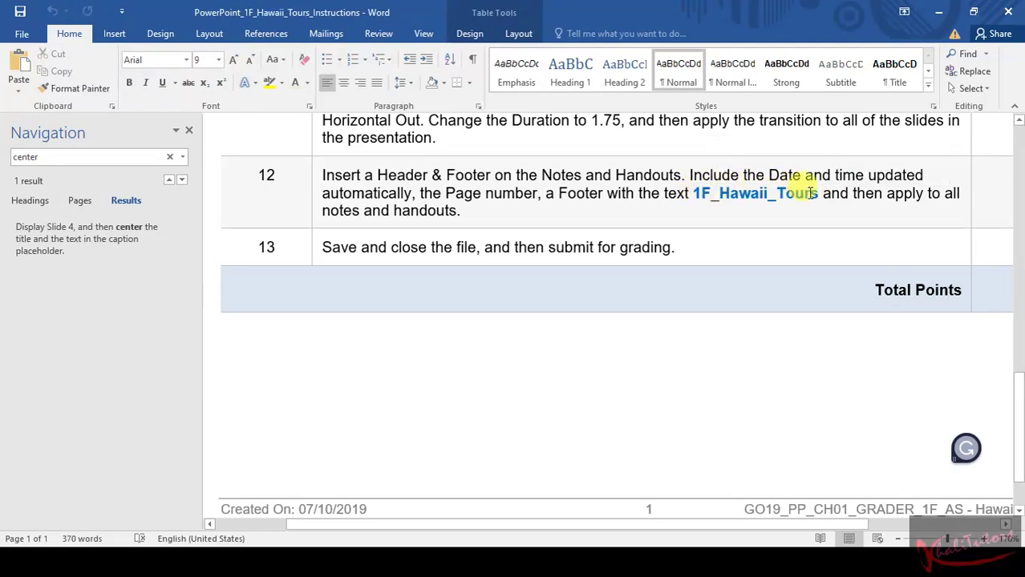
drag(819, 194, 697, 194)
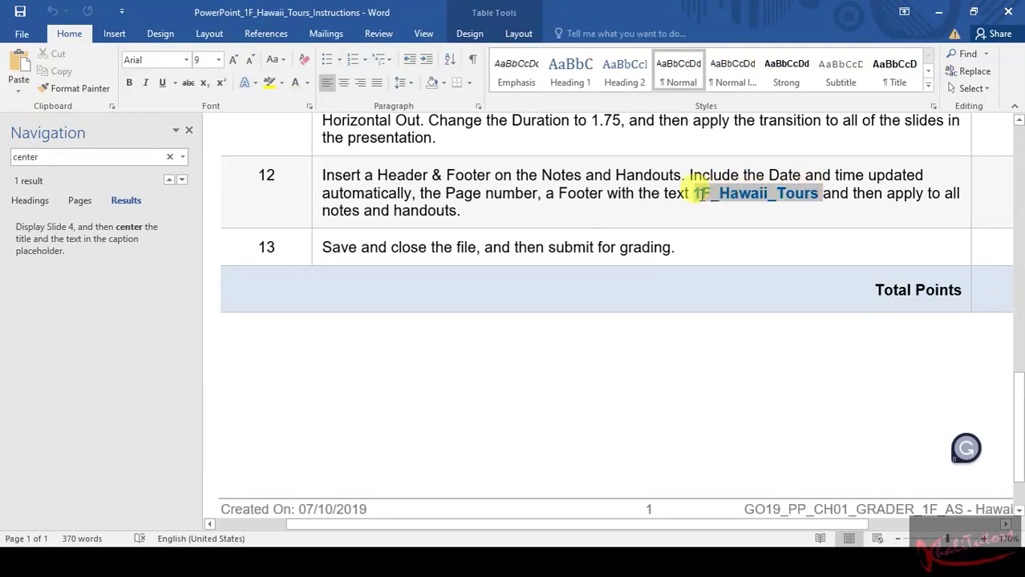
right_click(736, 194)
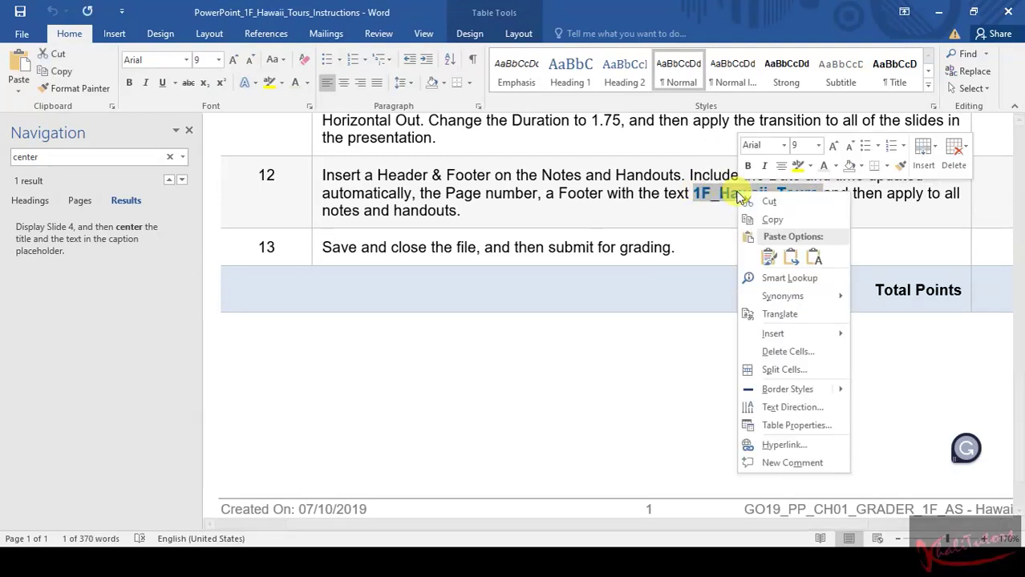
click(772, 220)
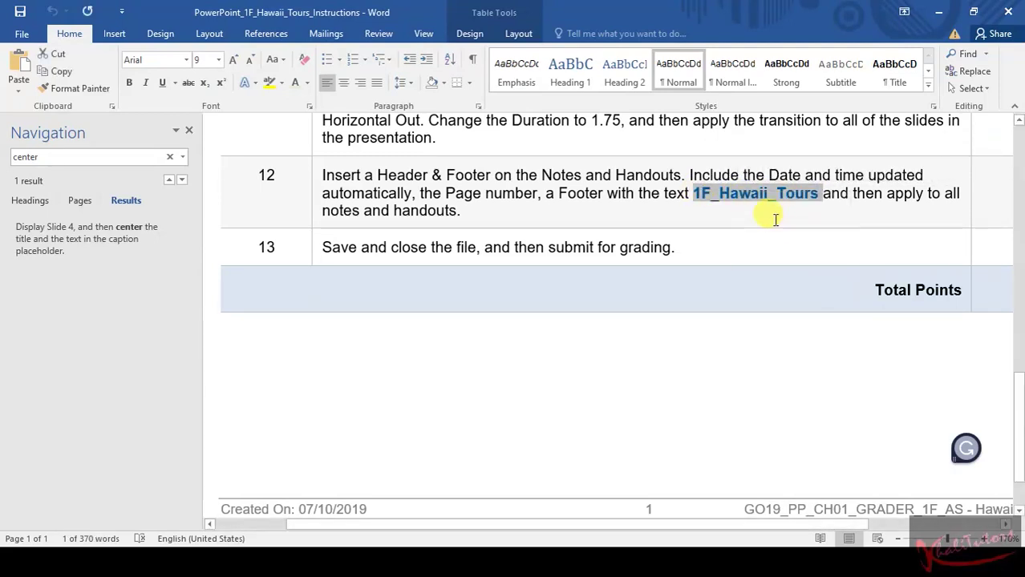
click(939, 11)
Step: Paste '1F_Hawaii_Tours' as the footer, apply it to all notes and handouts, and save
click(400, 369)
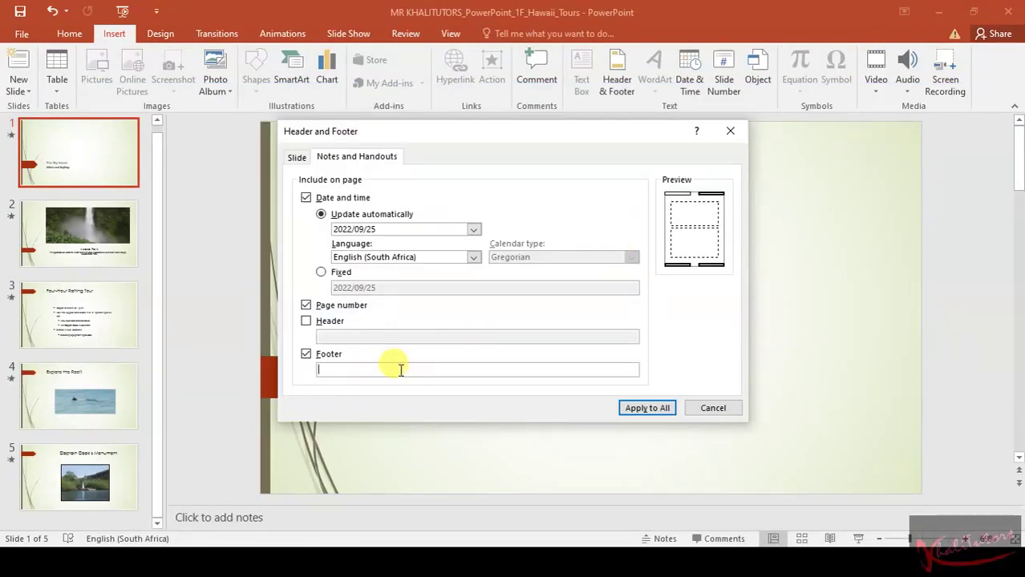
right_click(400, 369)
click(436, 418)
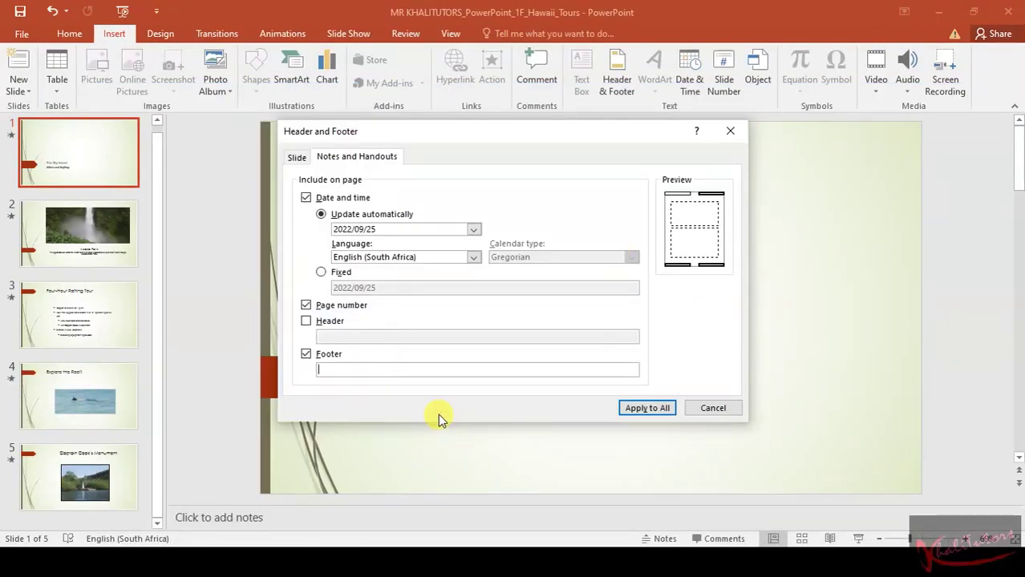
text(1F_Hawaii_Tours)
click(646, 409)
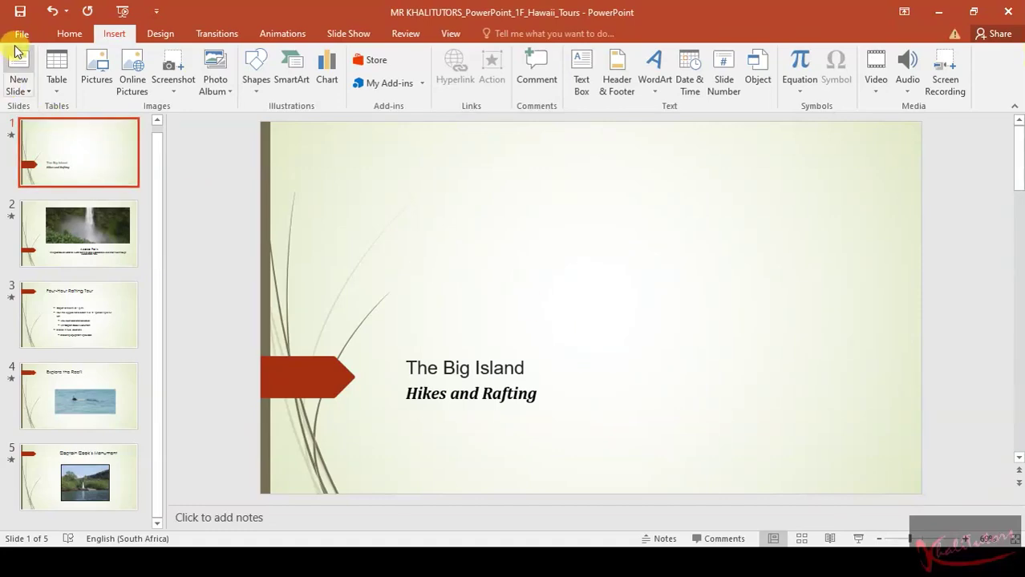
click(20, 17)
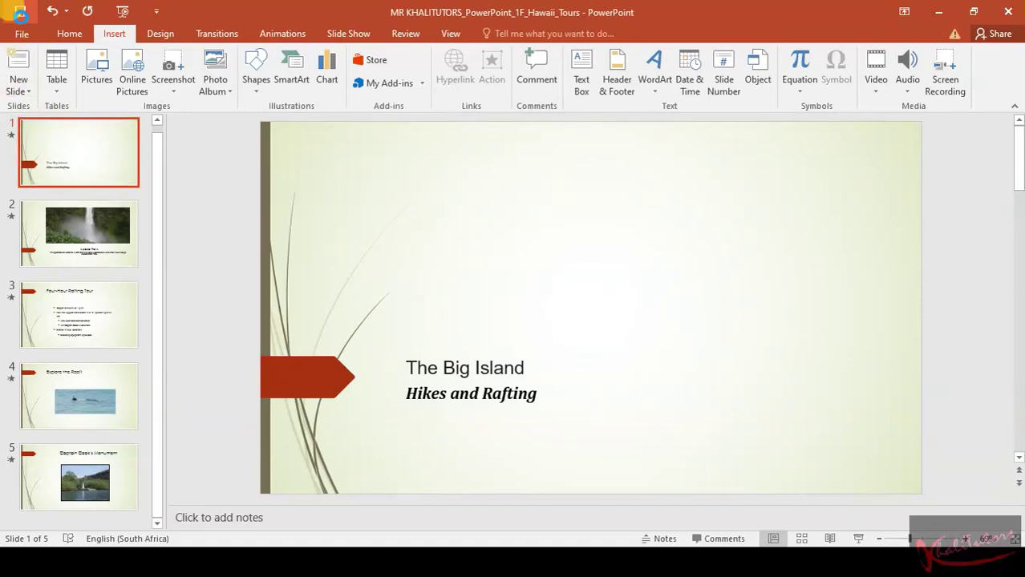
key(alt+Tab)
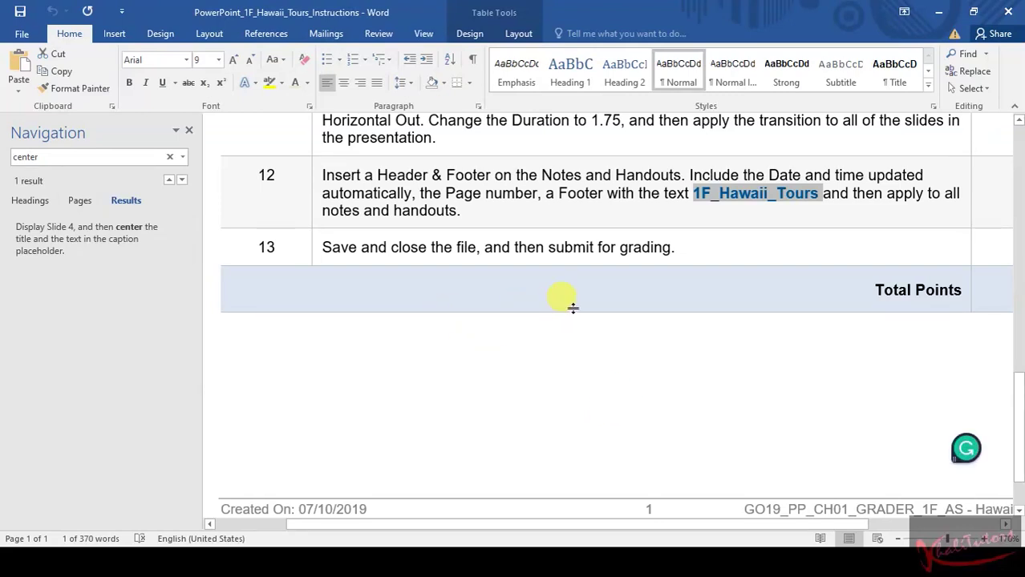
scroll(565, 303, up, 1)
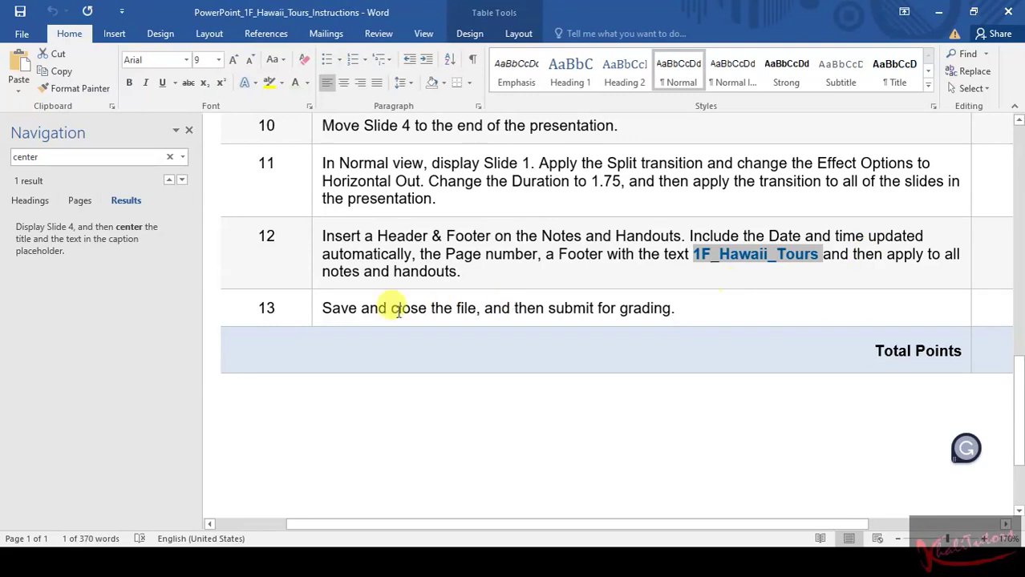
click(355, 313)
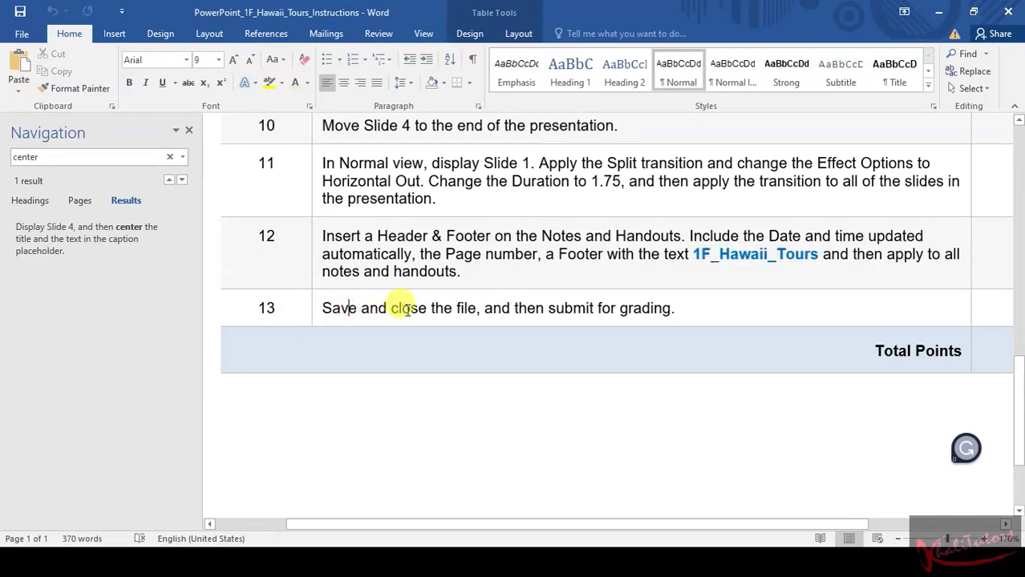